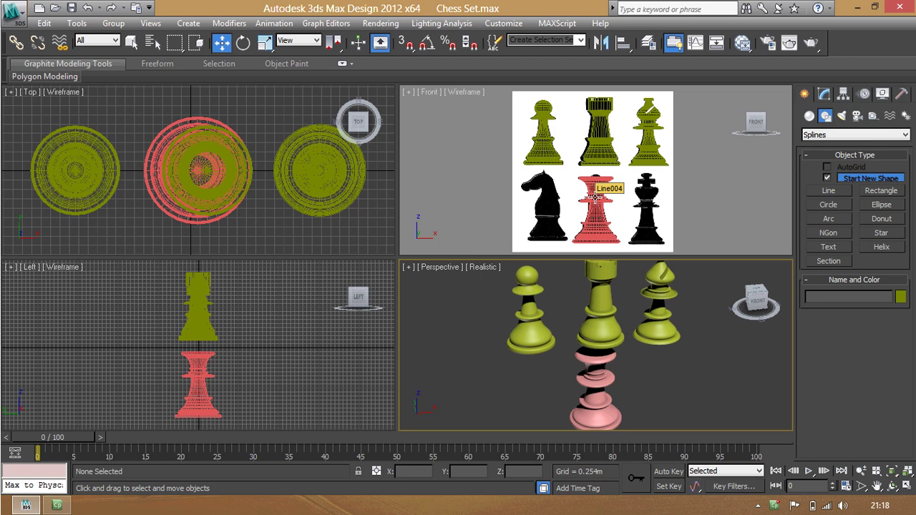
- Select the pink queen piece, Line004, in the Front viewport
middle_click_drag(638, 211, 624, 199)
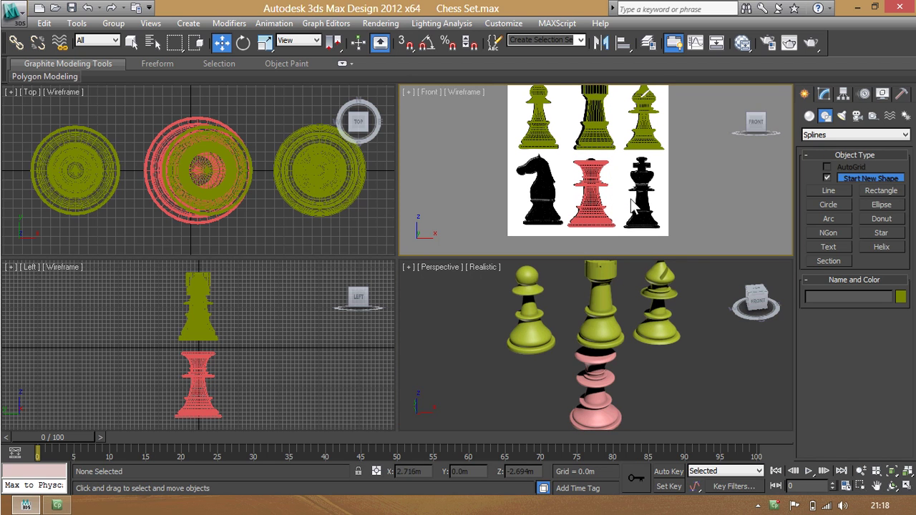
left_click(593, 190)
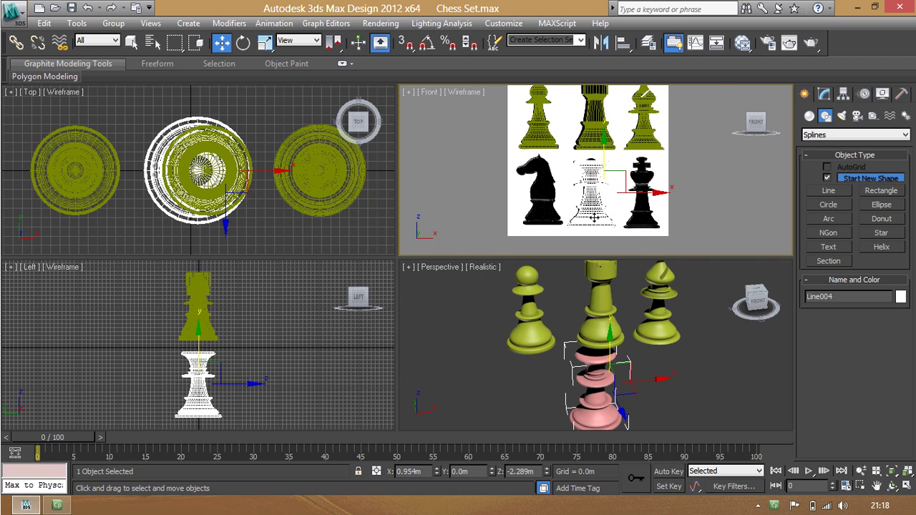
- Hide every chess piece except the queen using Hide Unselected, then clear the selection
right_click(586, 202)
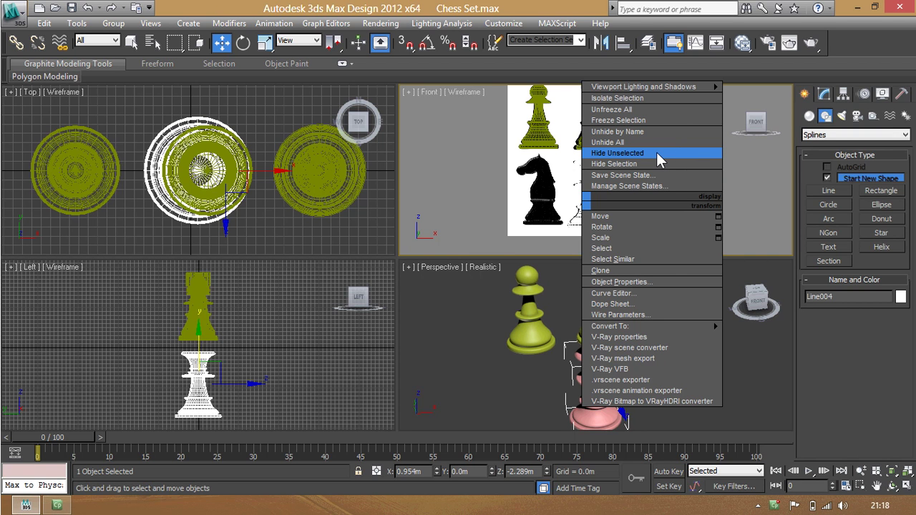
left_click(613, 154)
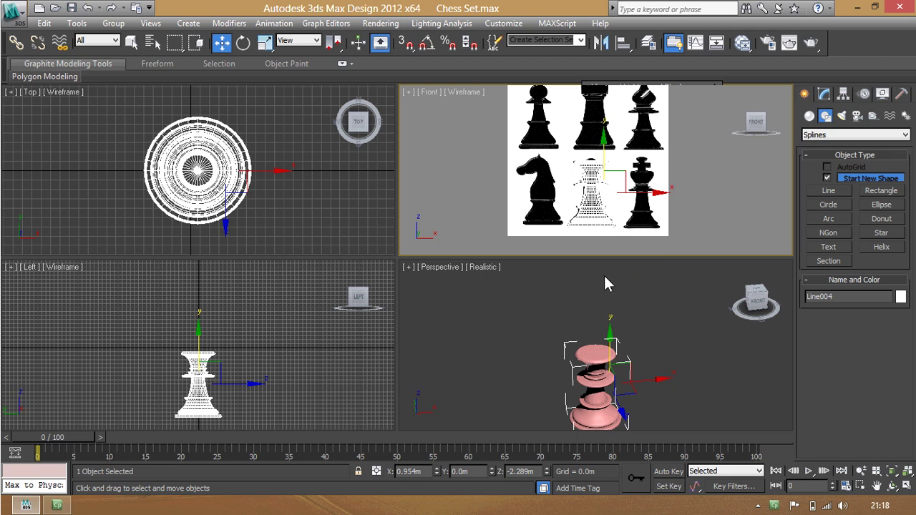
left_click(657, 223)
- Zoom the Front and Top views in on the queen and show Standard Primitives geometry
middle_click_drag(590, 185, 610, 203)
scroll(610, 203, "up", 2)
scroll(619, 193, "up", 2)
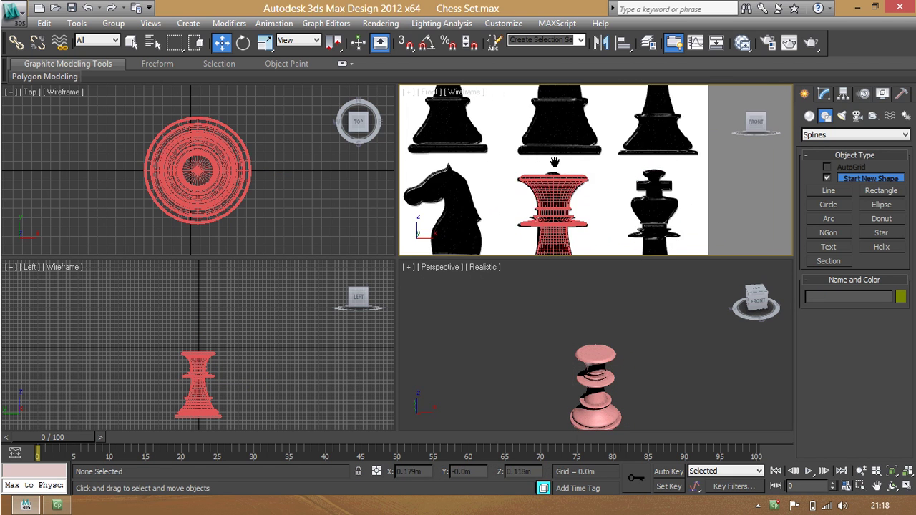
scroll(634, 179, "up", 2)
scroll(647, 166, "up", 2)
middle_click_drag(247, 177, 231, 188)
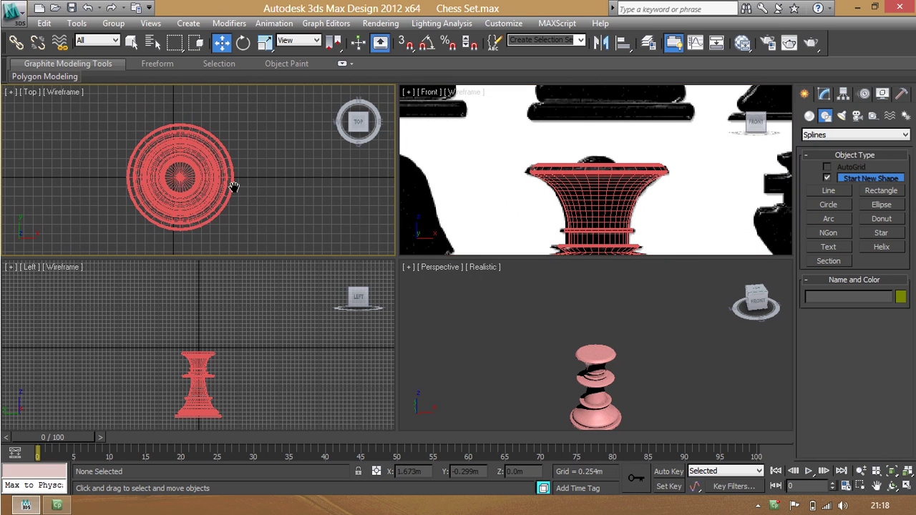
left_click(811, 116)
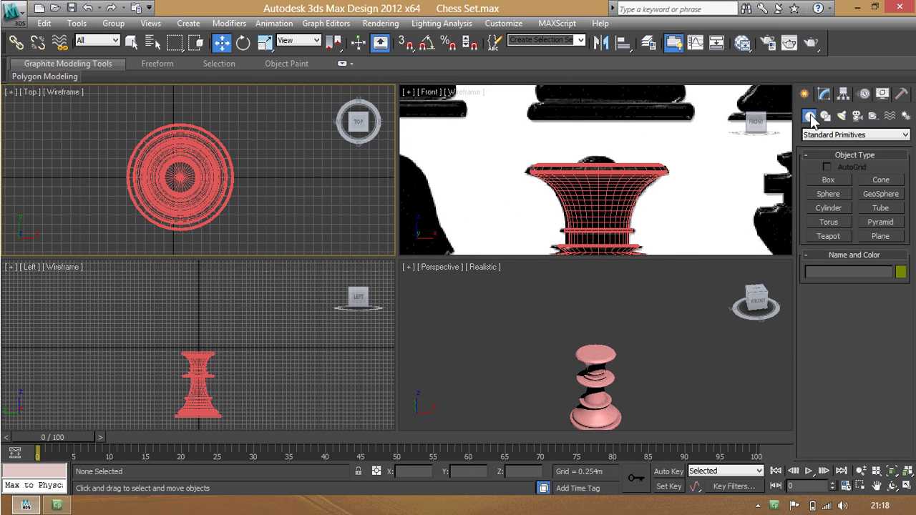
- Create a small sphere, Sphere001, and move it to the queen's right
left_click(828, 193)
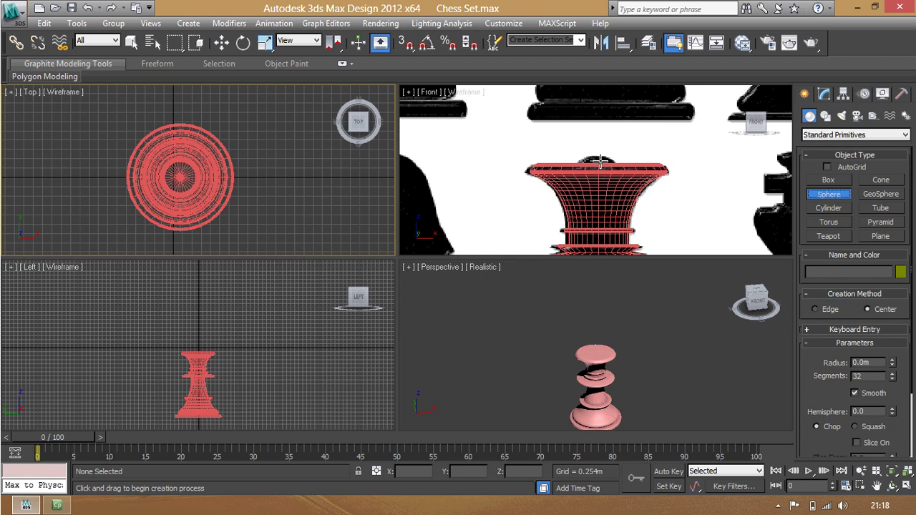
left_click_drag(596, 162, 617, 168)
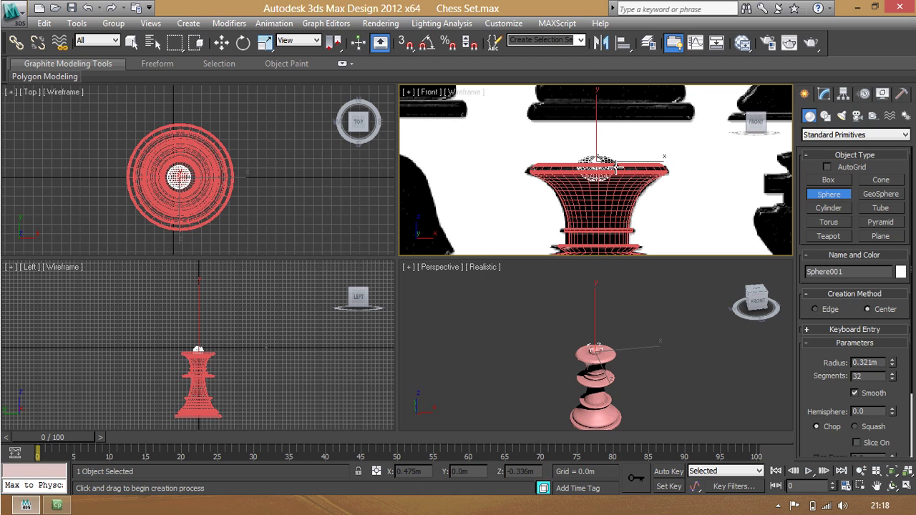
left_click(222, 42)
left_click_drag(234, 176, 310, 176)
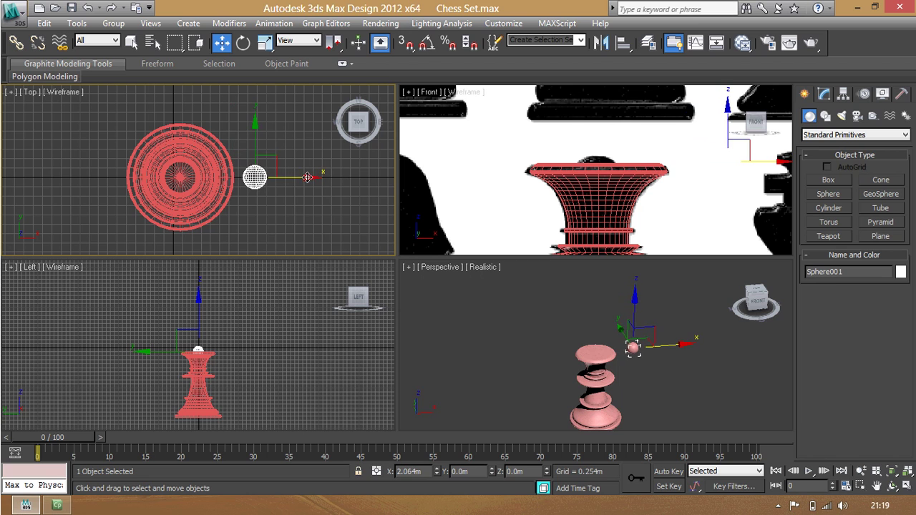
left_click(304, 215)
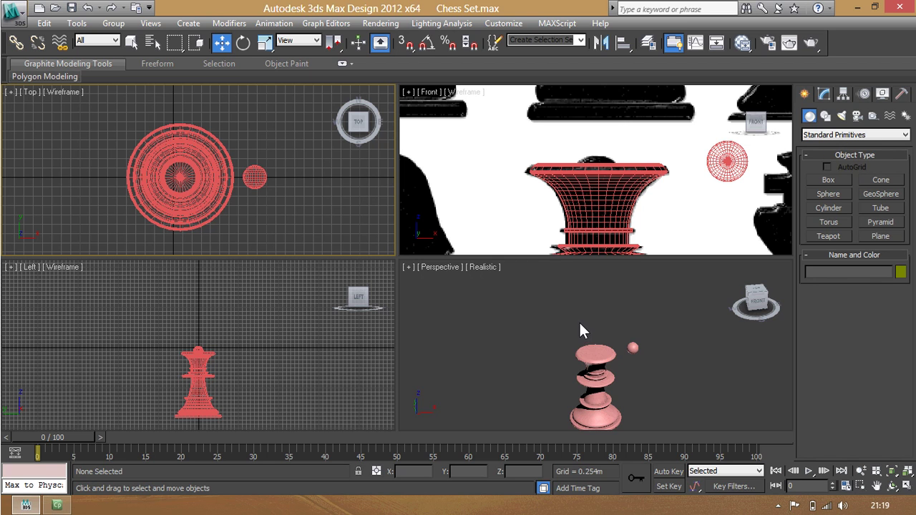
- Zoom the Perspective view in on the queen and select the queen piece
middle_click_drag(549, 324, 522, 294)
scroll(560, 317, "up", 3)
scroll(560, 317, "up", 2)
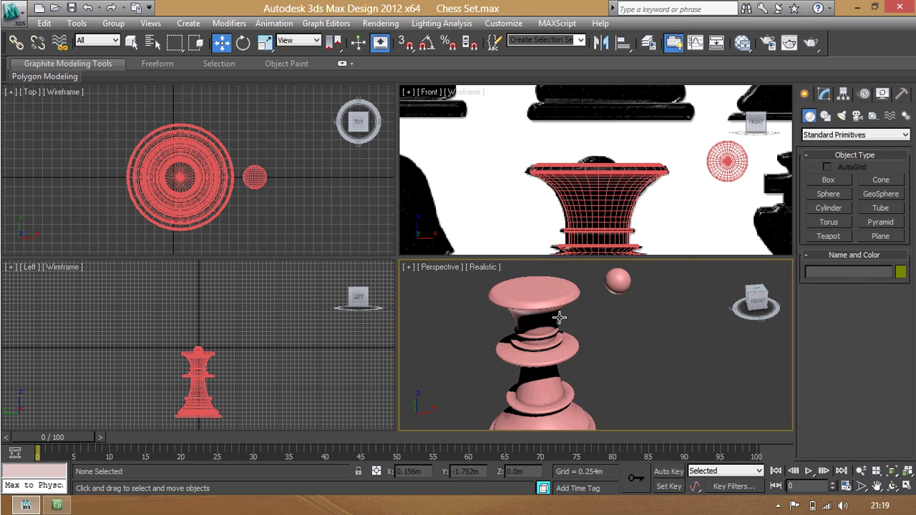
scroll(615, 301, "up", 1)
scroll(616, 300, "down", 3)
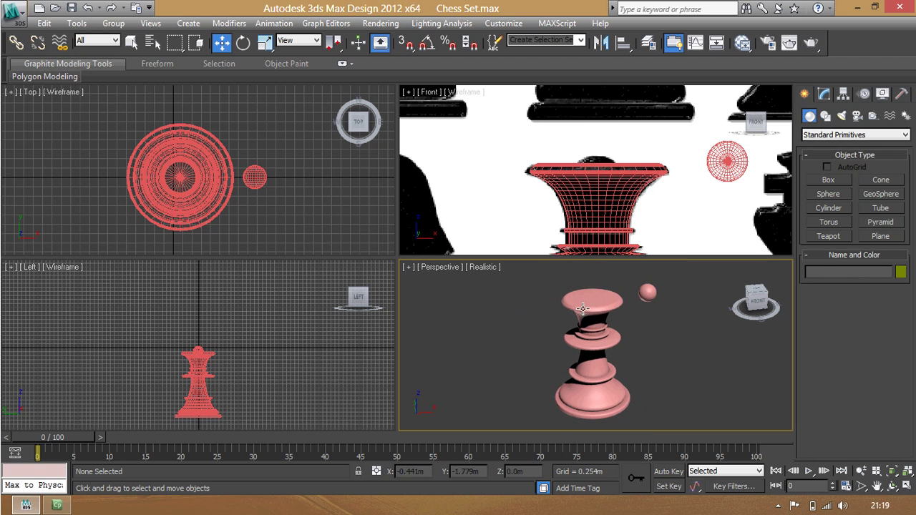
left_click(581, 306)
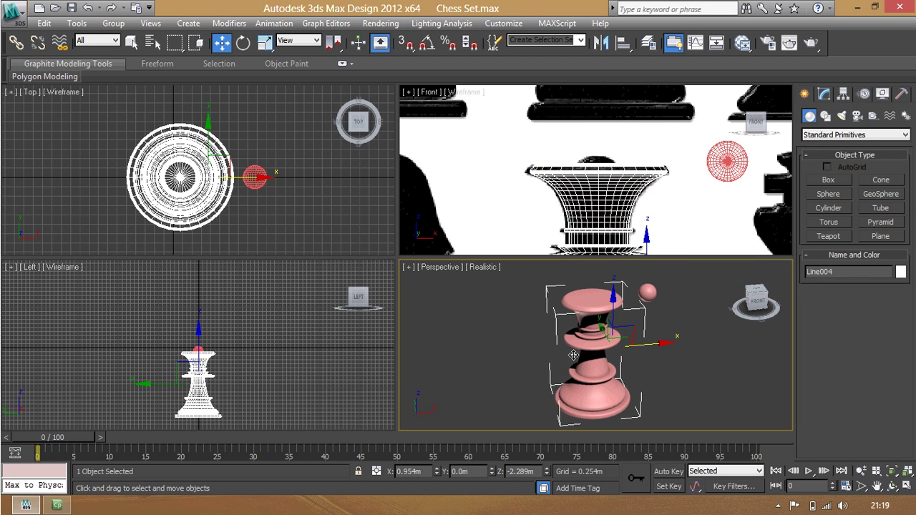
- With Affect Pivot Only on, center the queen's pivot to the object and align it to world
left_click(843, 94)
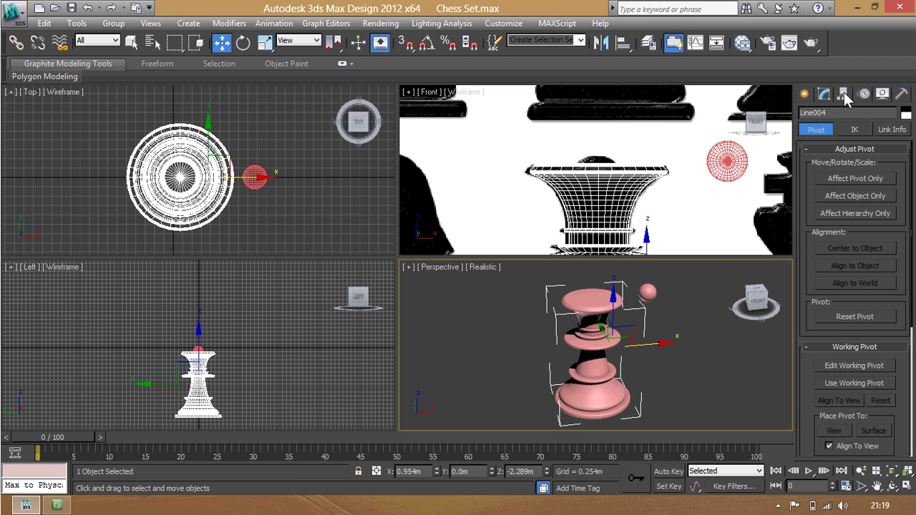
left_click(840, 178)
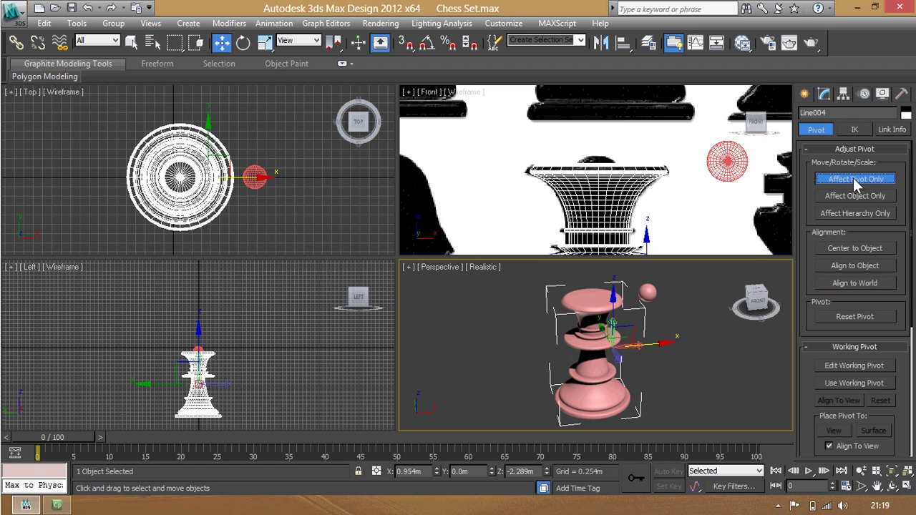
left_click(857, 246)
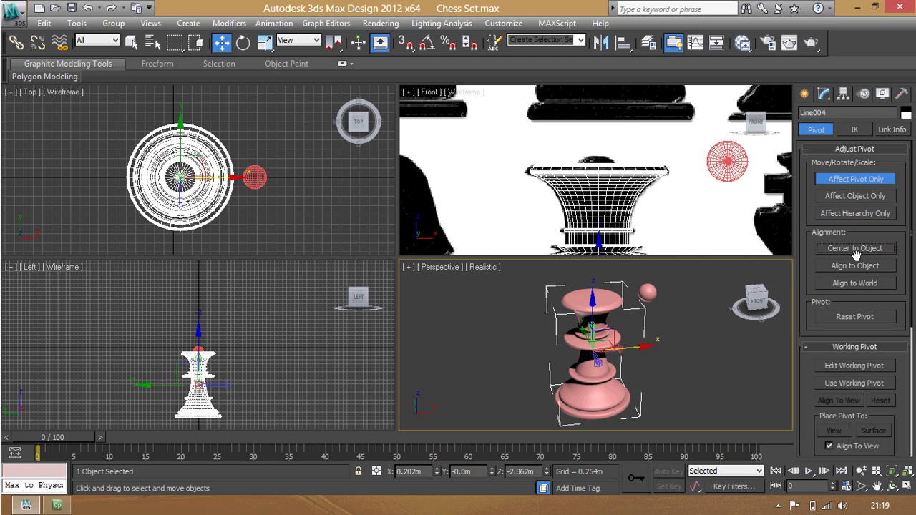
left_click(854, 281)
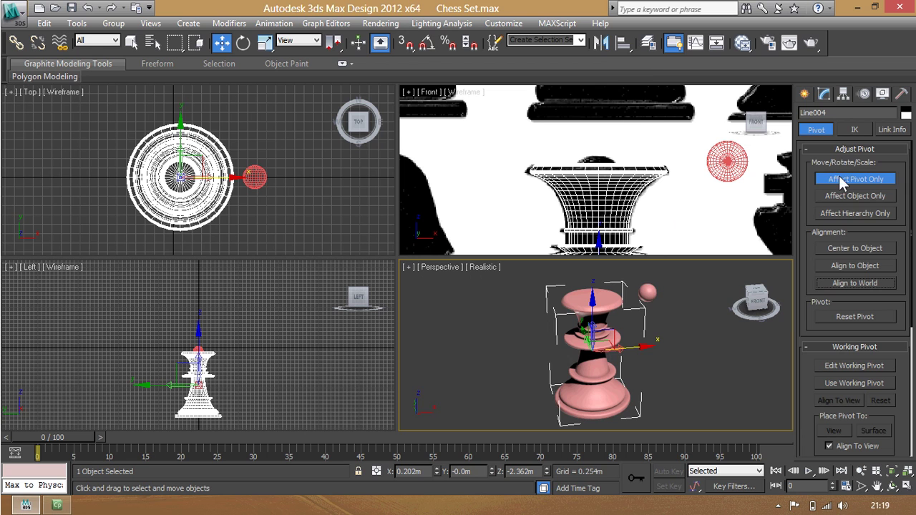
- Align the queen's pivot Z position to the queen's Minimum, placing it at the base
left_click(622, 42)
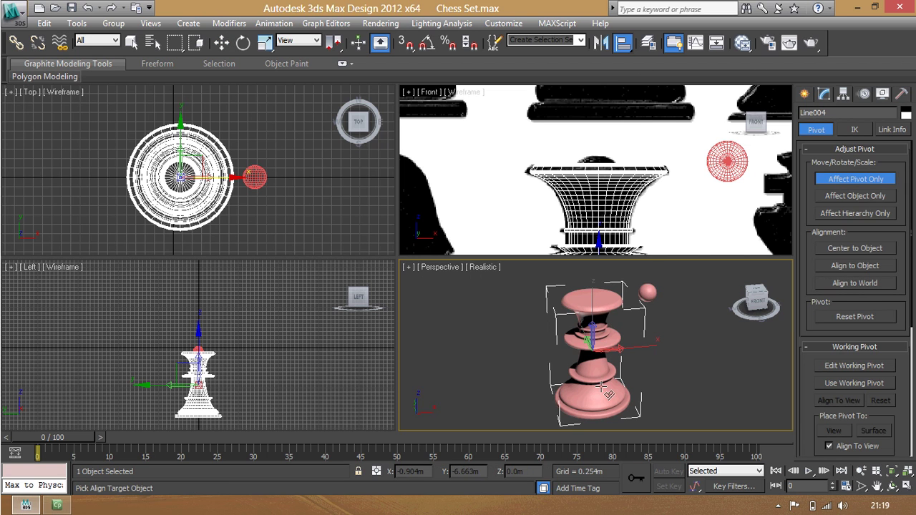
left_click(602, 389)
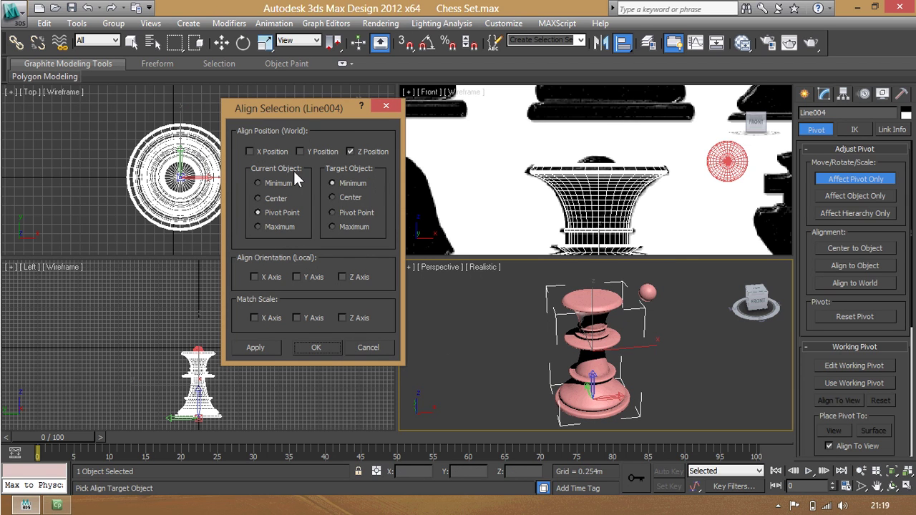
left_click(332, 183)
left_click(316, 348)
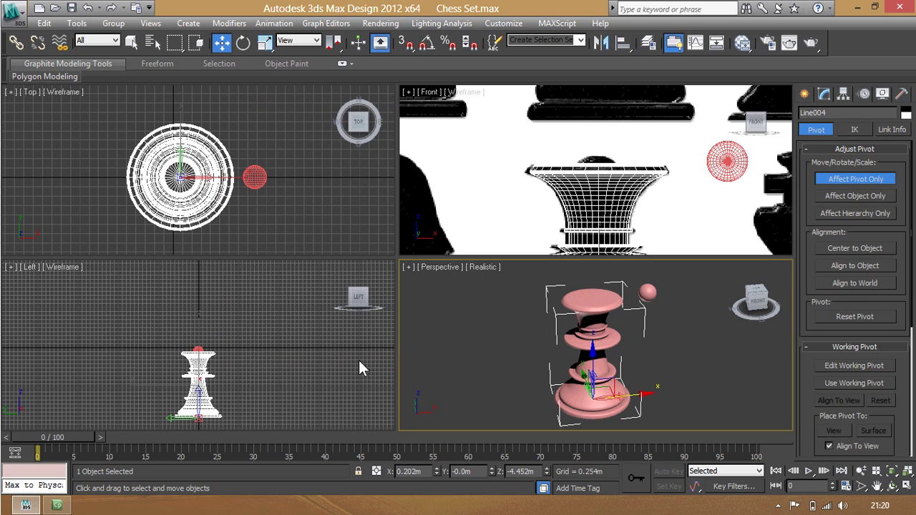
left_click(650, 293)
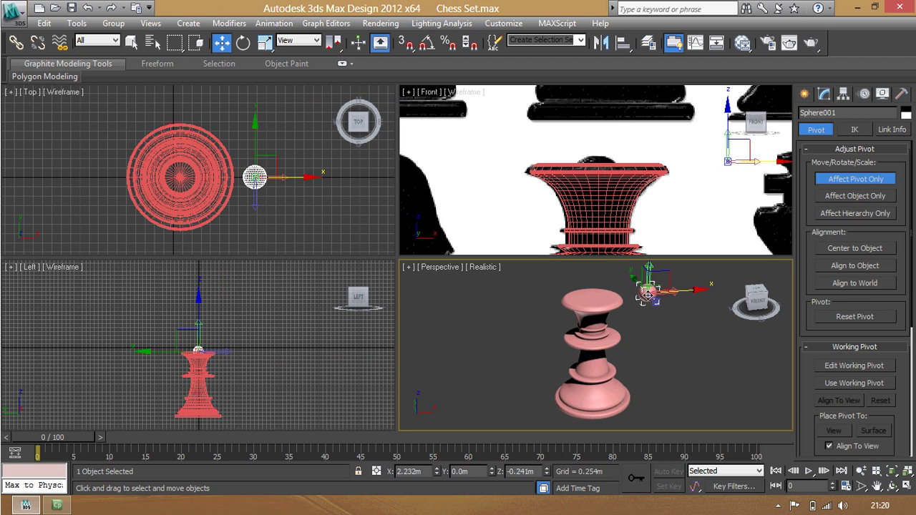
- Align Sphere001 to Line004 center-to-center on X and Y positions only
left_click(851, 180)
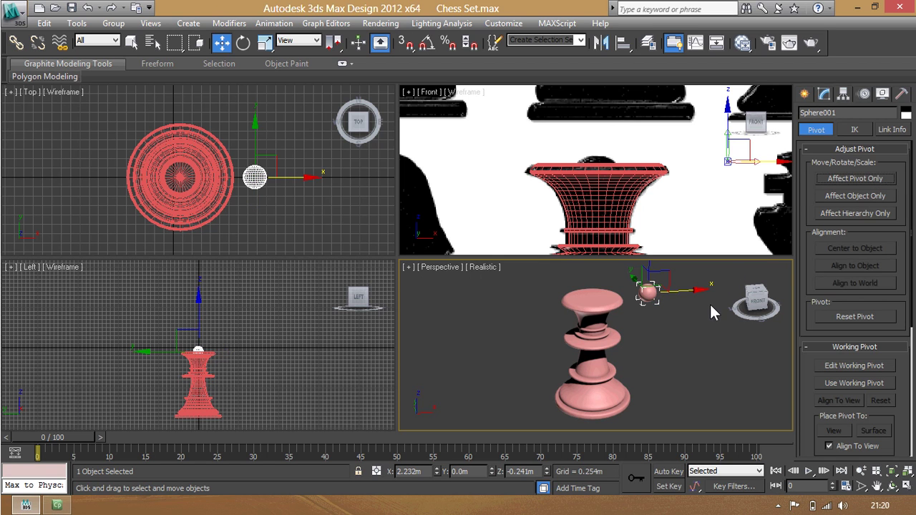
left_click(622, 43)
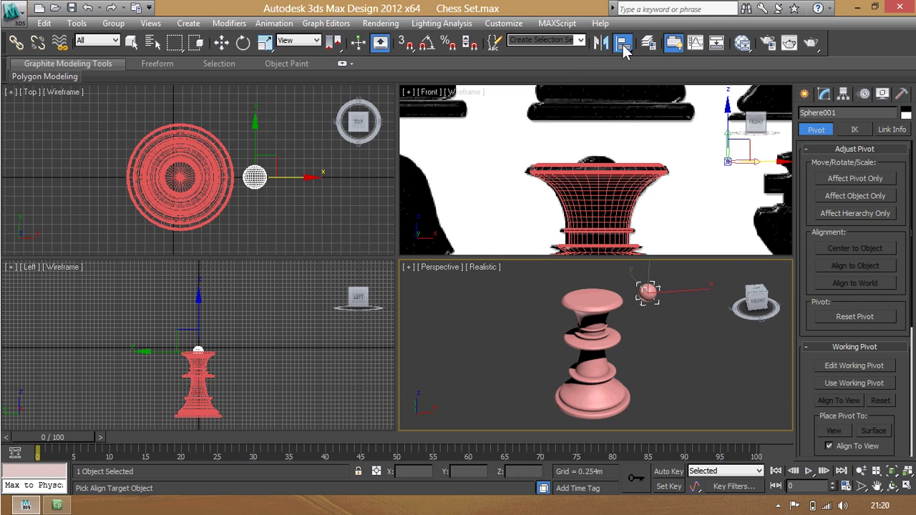
left_click(605, 319)
left_click(350, 151)
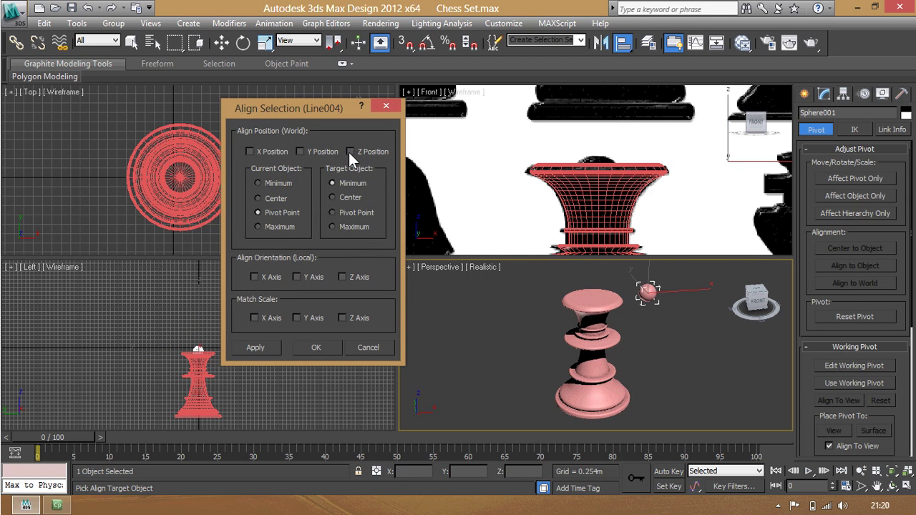
left_click(301, 151)
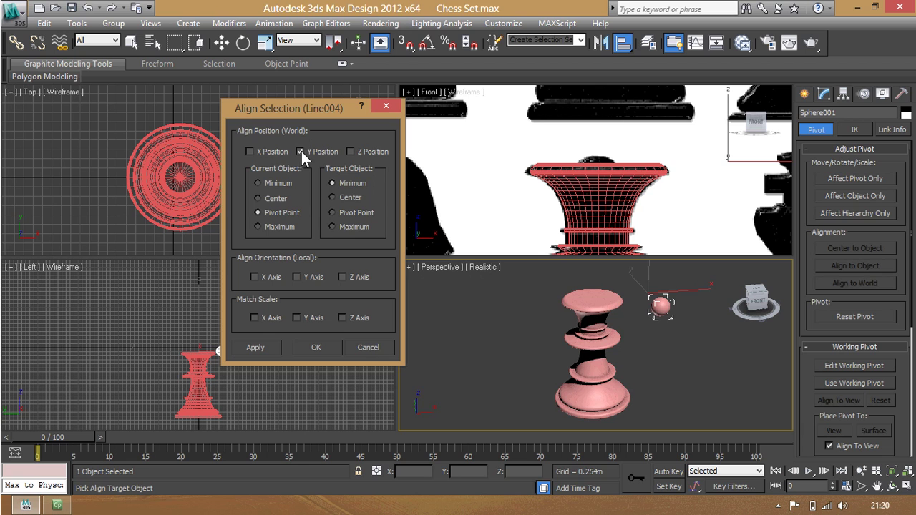
left_click(250, 152)
left_click_drag(264, 114, 323, 112)
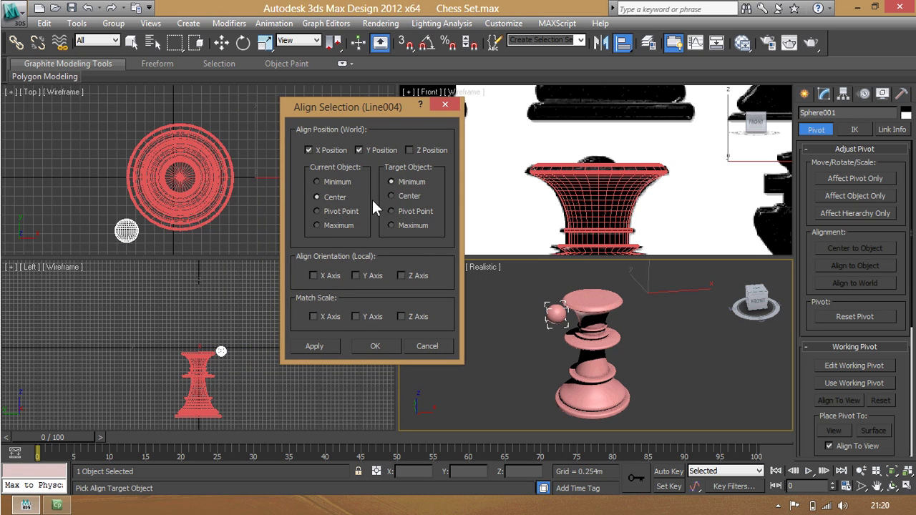
left_click(401, 195)
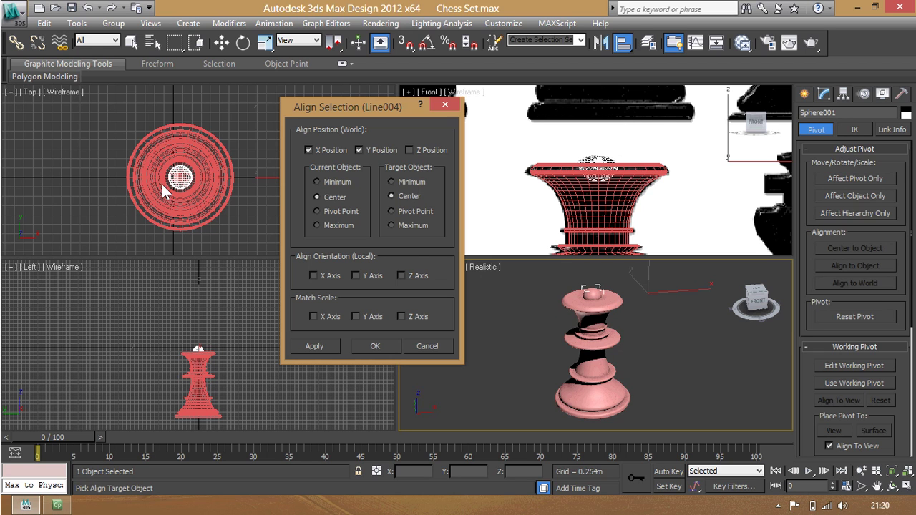
left_click(369, 347)
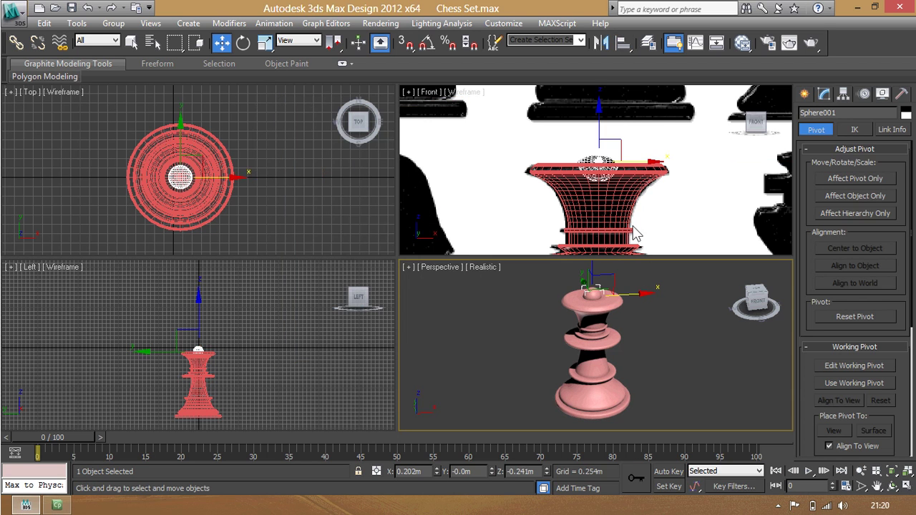
- Set Sphere001's radius to 0.398m and lower it into the queen's top as a dome
left_click_drag(598, 119, 598, 131)
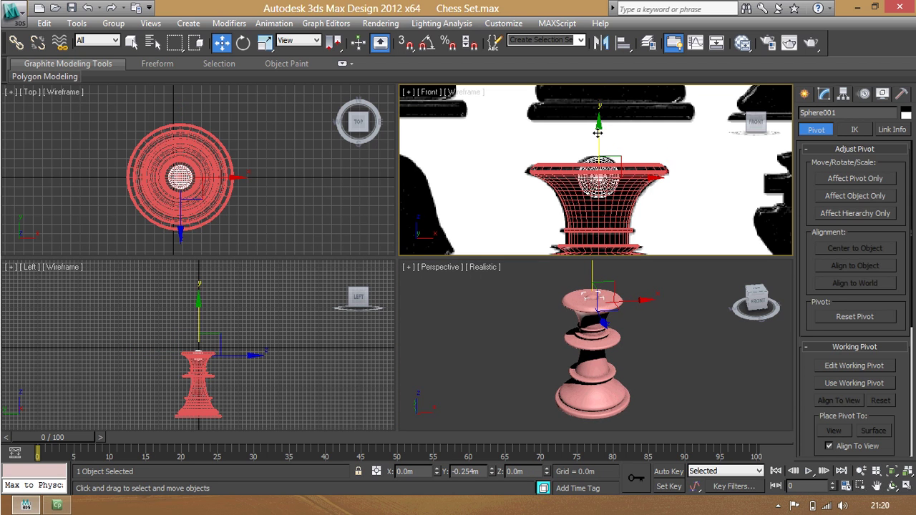
left_click_drag(598, 131, 598, 125)
left_click(824, 94)
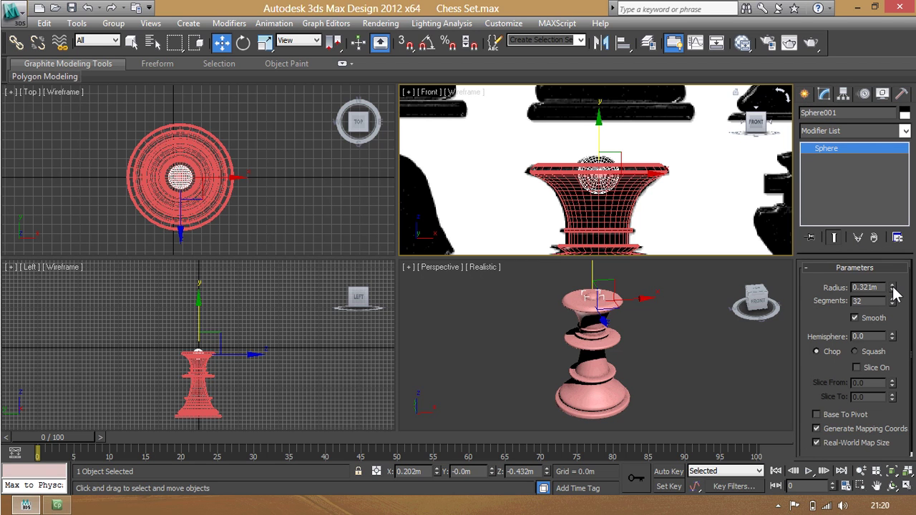
left_click_drag(892, 287, 894, 286)
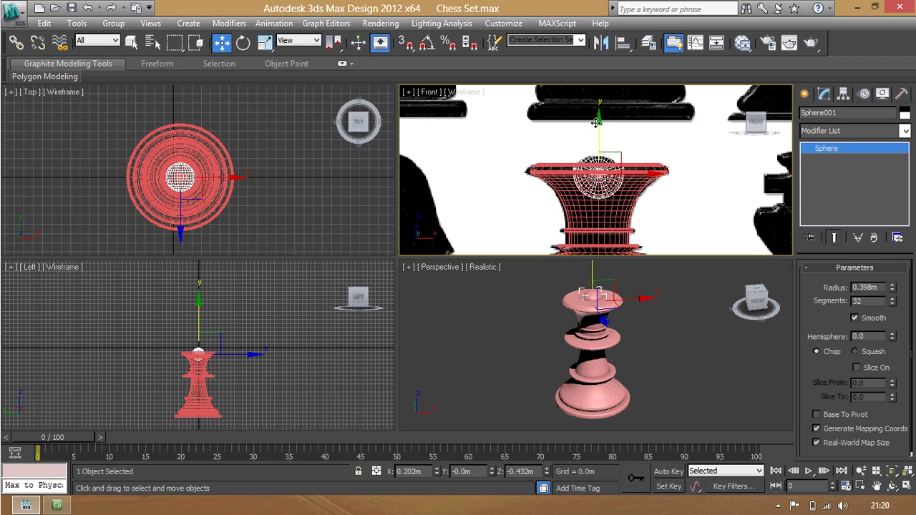
left_click_drag(599, 126, 599, 127)
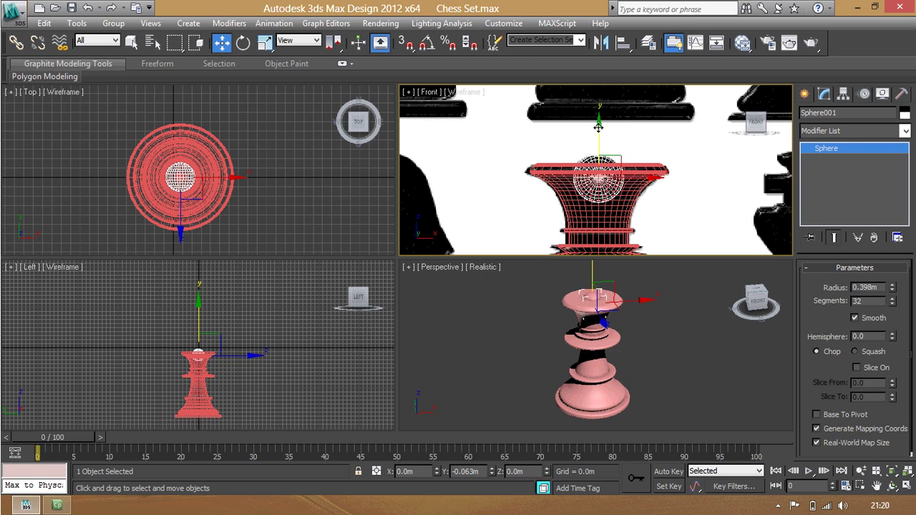
left_click(659, 332)
scroll(587, 287, "up", 2)
scroll(607, 306, "up", 3)
scroll(607, 306, "down", 3)
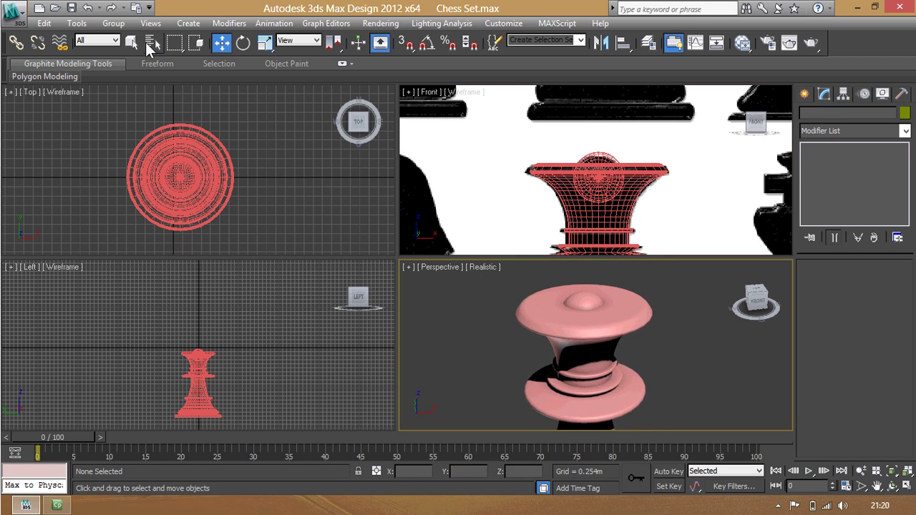
- Box-select the queen body and sphere and group them under the name 'Reina'
left_click(130, 42)
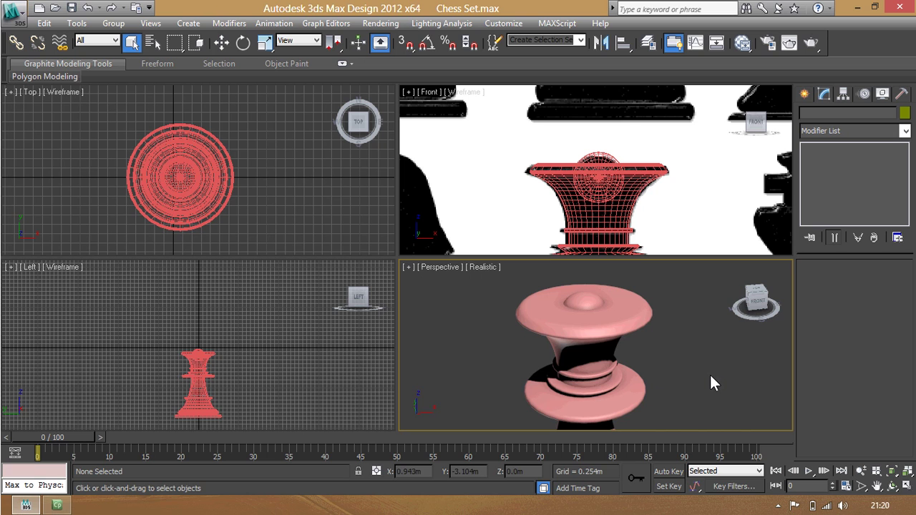
left_click_drag(687, 388, 551, 293)
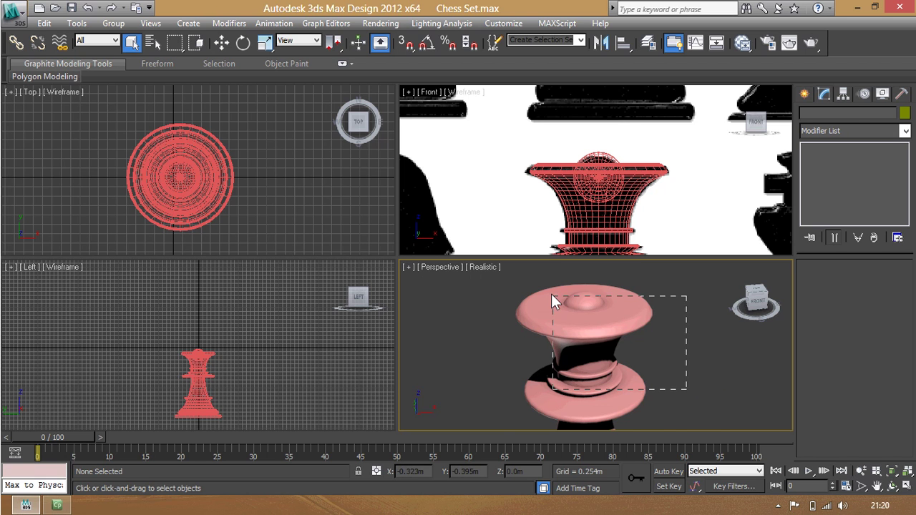
left_click(116, 26)
left_click(123, 39)
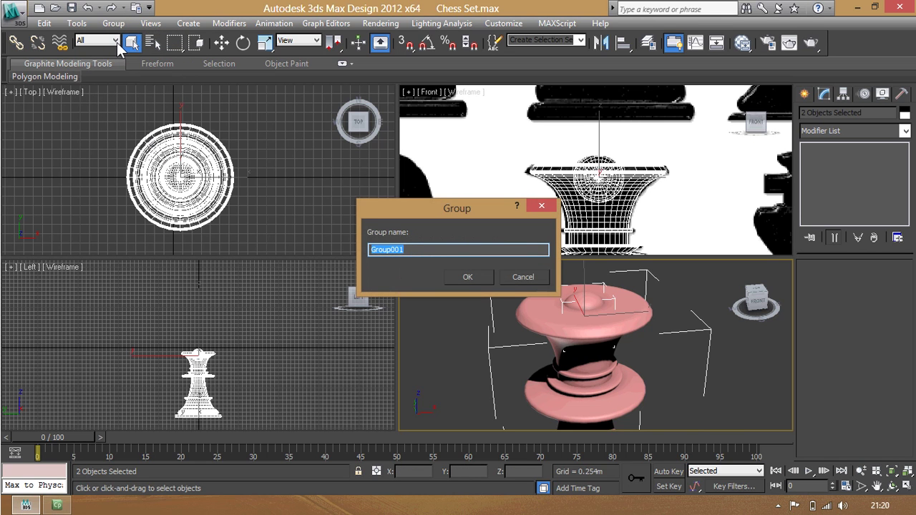
type("Reina")
key("Return")
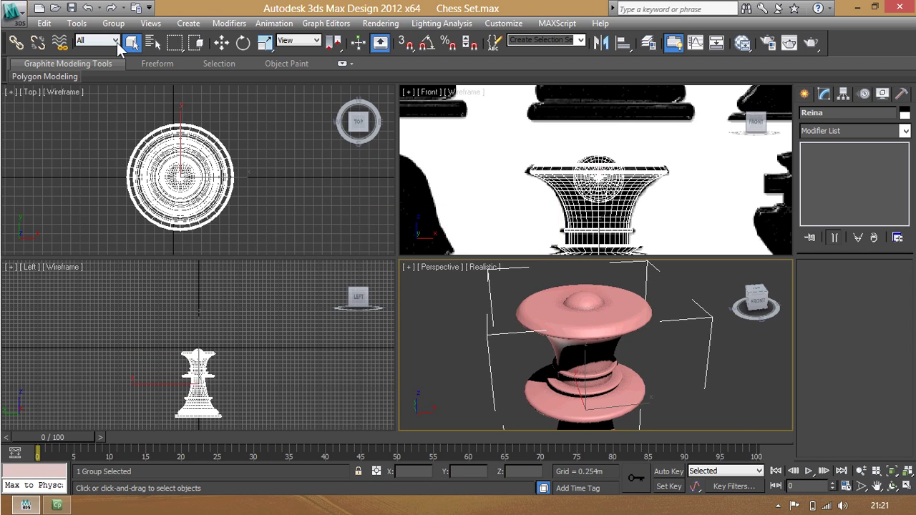
left_click(473, 317)
scroll(486, 326, "down", 3)
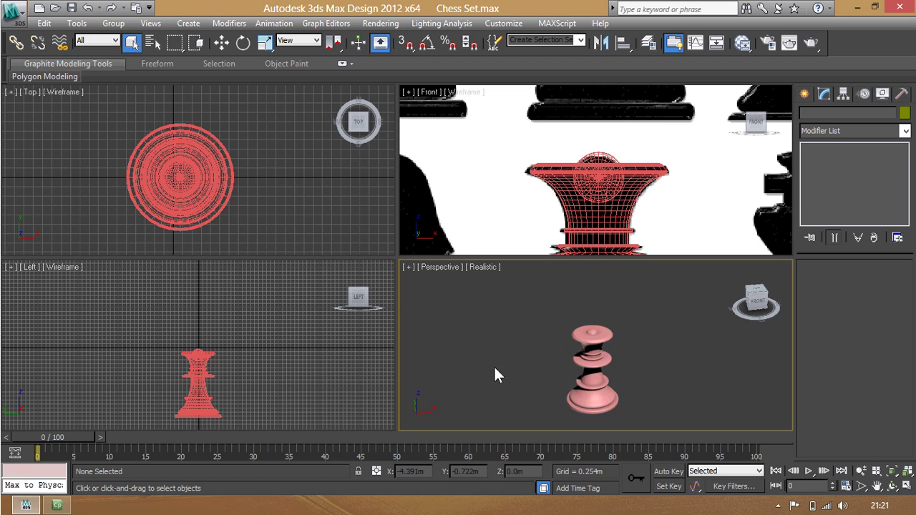
- Unhide all chess pieces from the Perspective quad menu and frame them in view
right_click(476, 303)
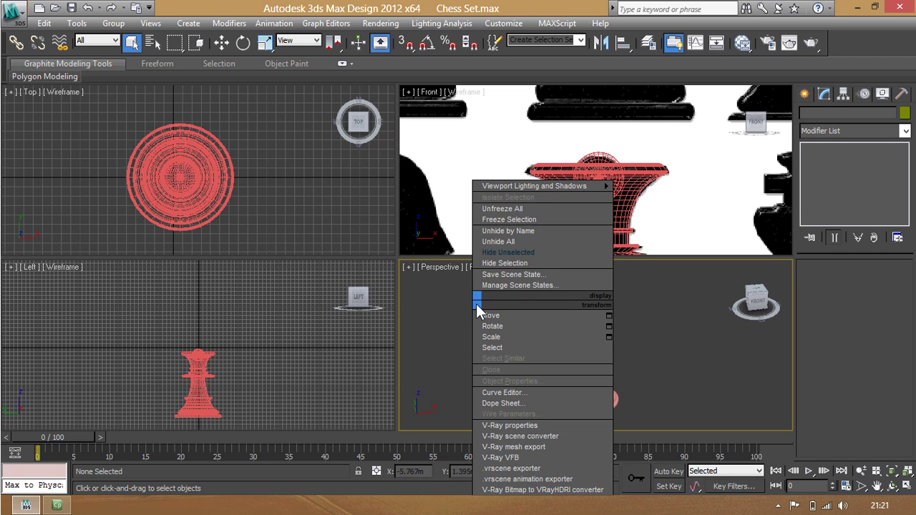
left_click(521, 242)
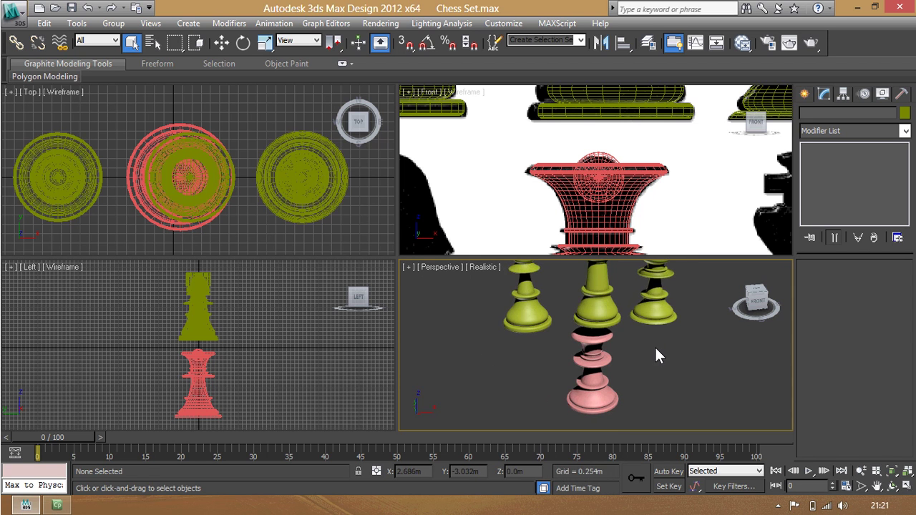
scroll(655, 343, "down", 2)
middle_click_drag(655, 342, 637, 352)
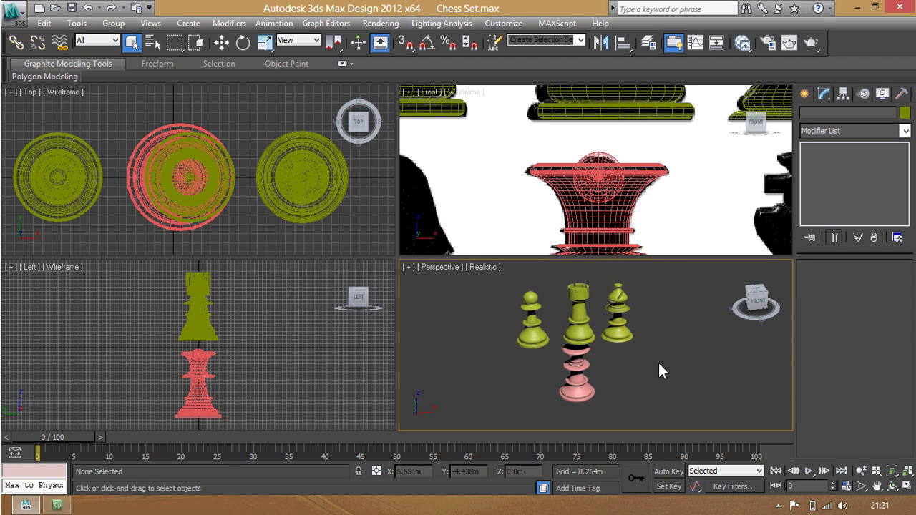